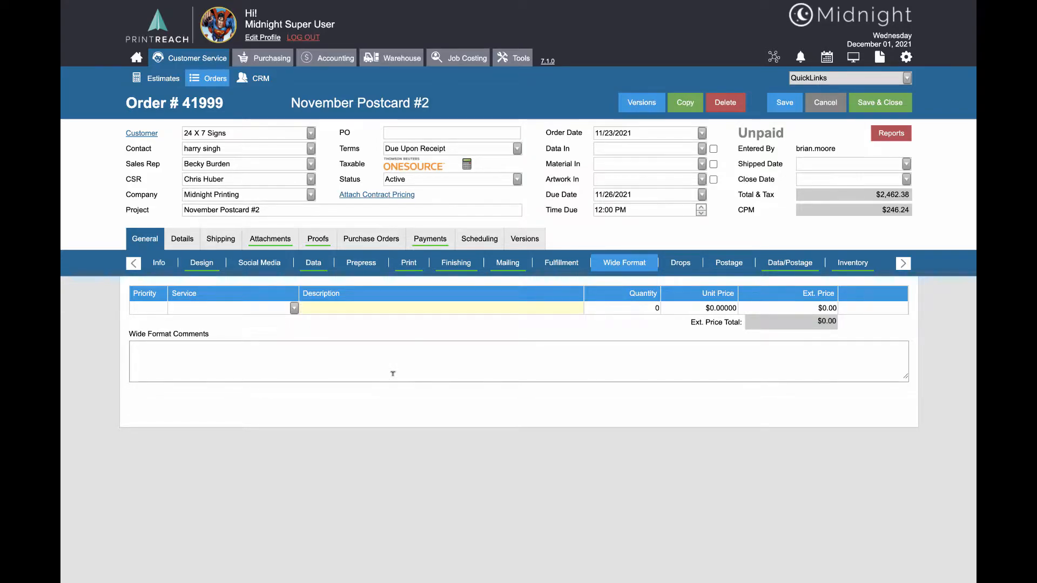
- Add the _Yardsign service to the order's wide format items and load the 3'x5' Banner template for it
{"action": "left_click", "coordinate": [293, 309]}
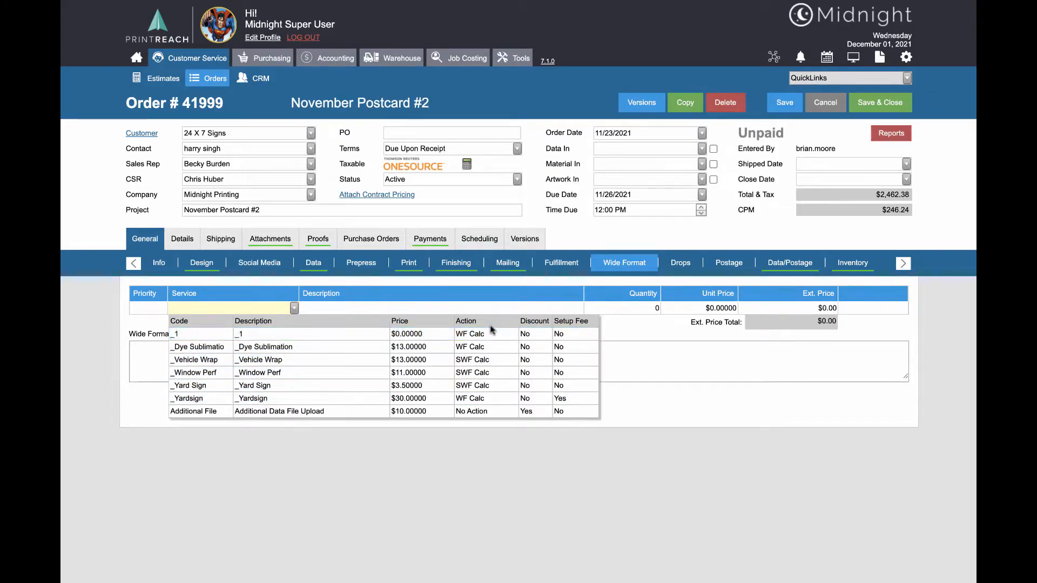
{"action": "left_click", "coordinate": [496, 402]}
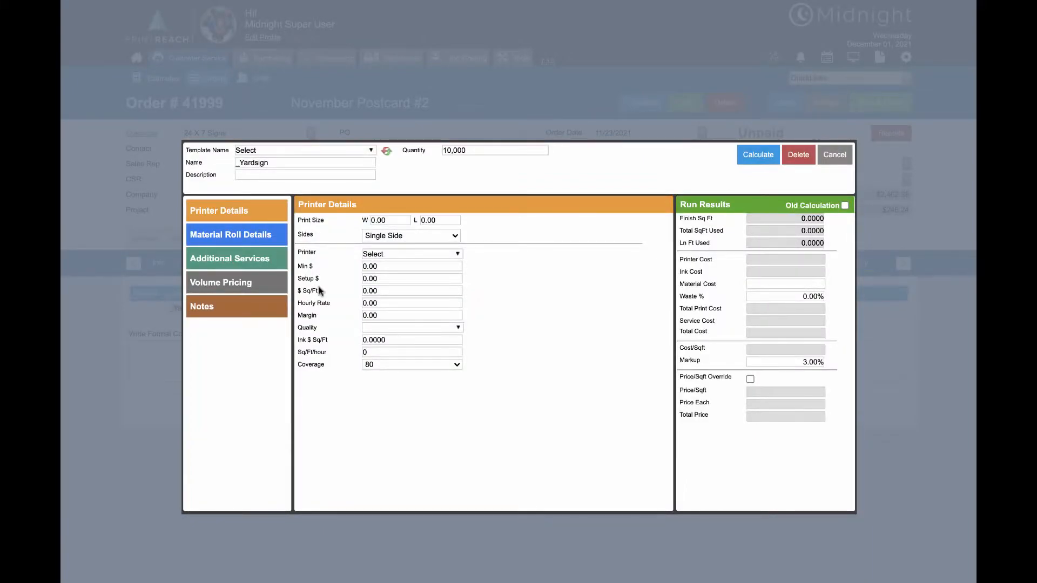
{"action": "left_click", "coordinate": [288, 149]}
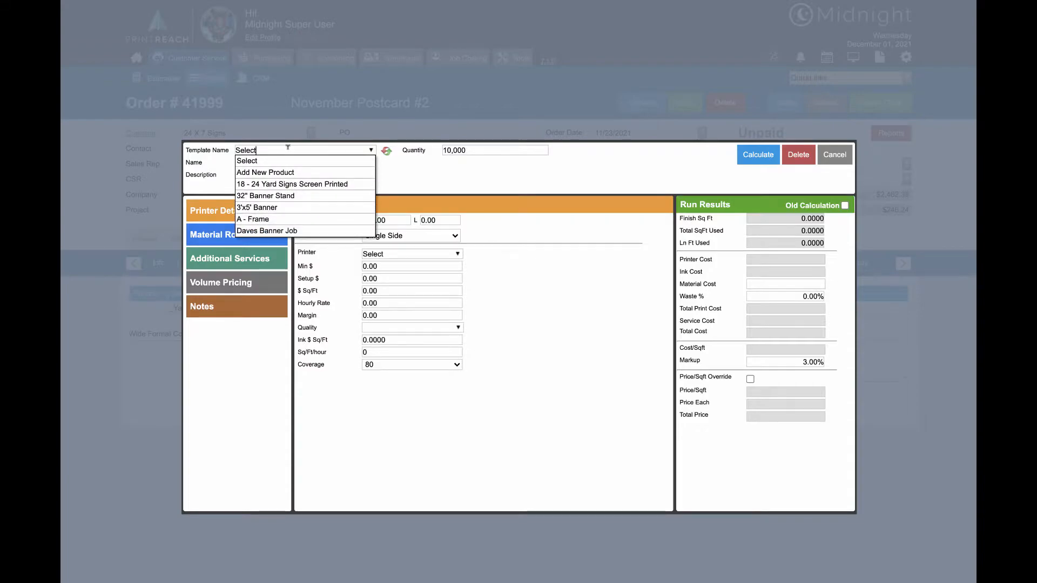
{"action": "left_click", "coordinate": [399, 165]}
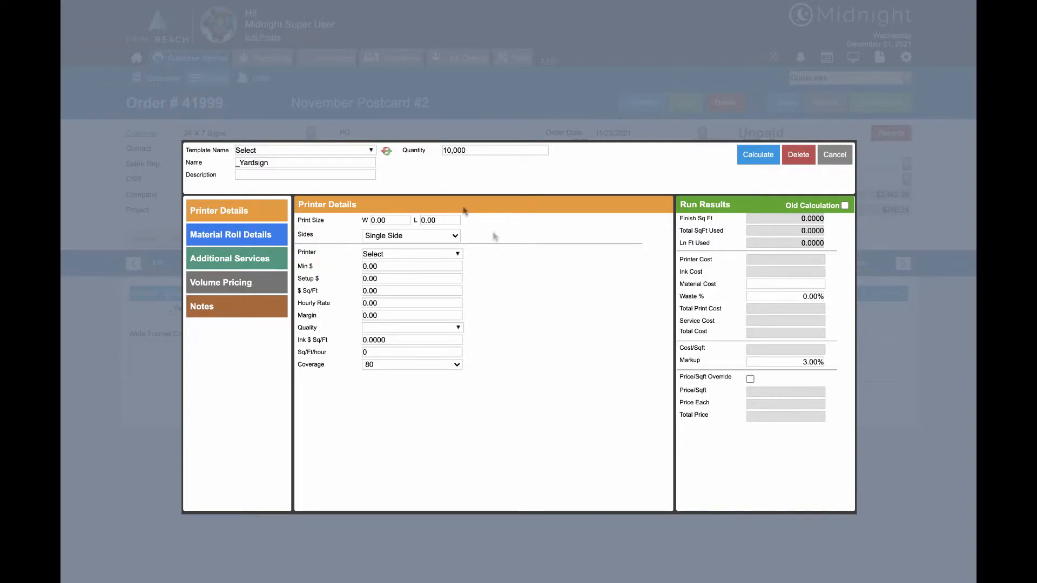
{"action": "left_click", "coordinate": [369, 152]}
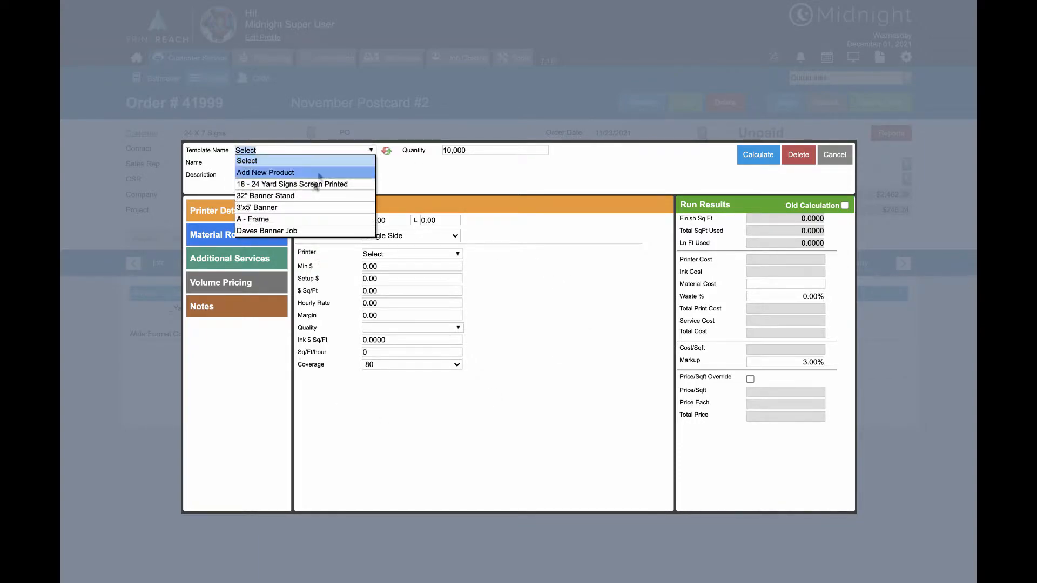
{"action": "left_click", "coordinate": [310, 208]}
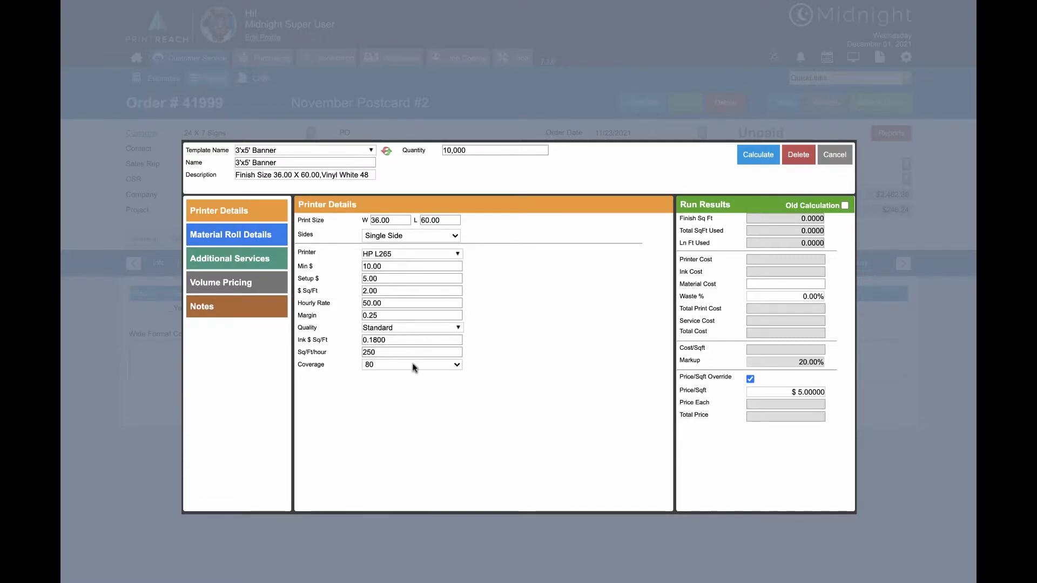
- Review the banner template's material roll details, additional services, volume pricing and notes
{"action": "left_click", "coordinate": [236, 233]}
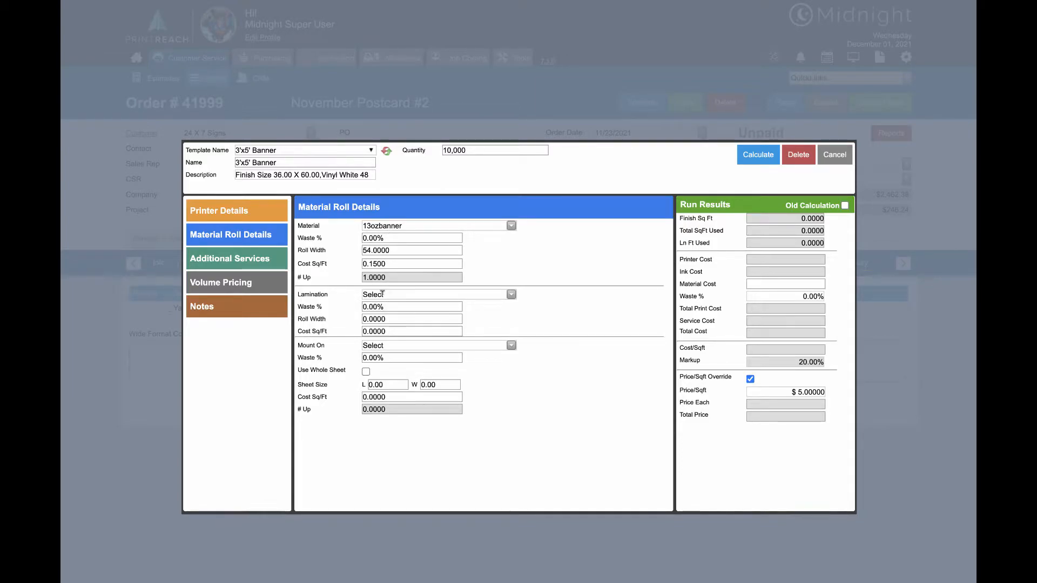
{"action": "left_click", "coordinate": [219, 261]}
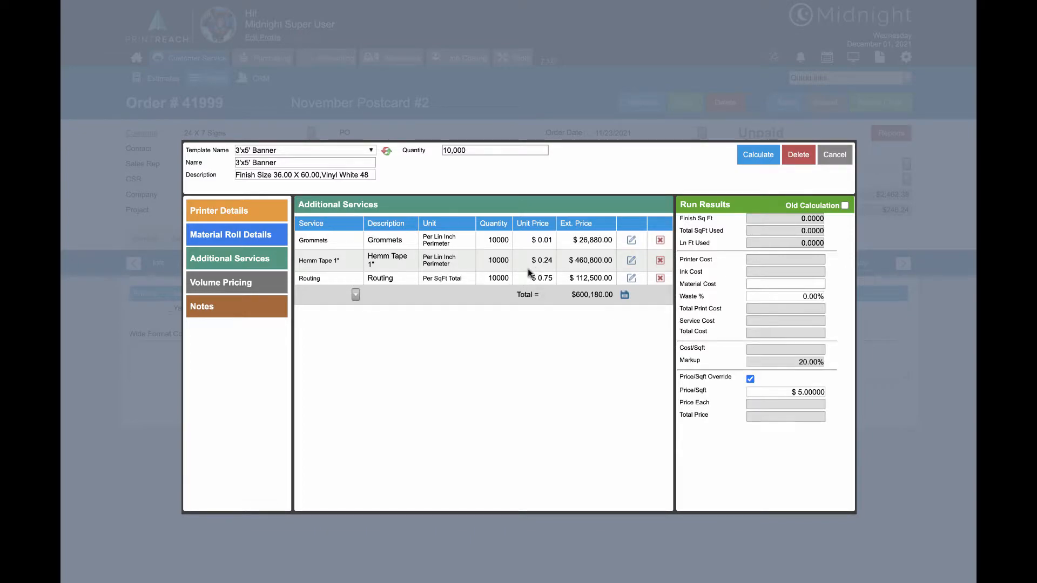
{"action": "left_click", "coordinate": [234, 287]}
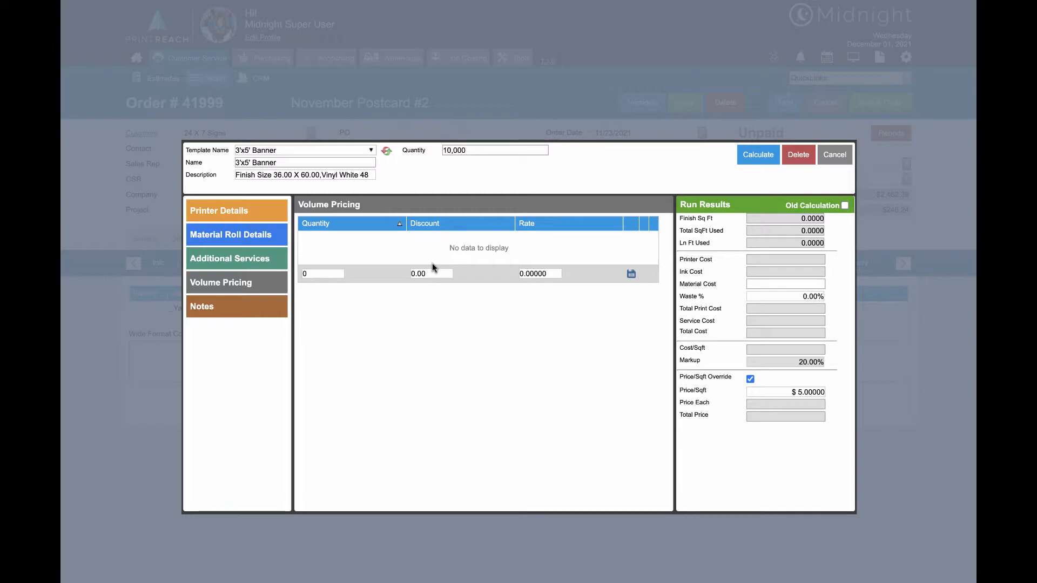
{"action": "left_click", "coordinate": [223, 313]}
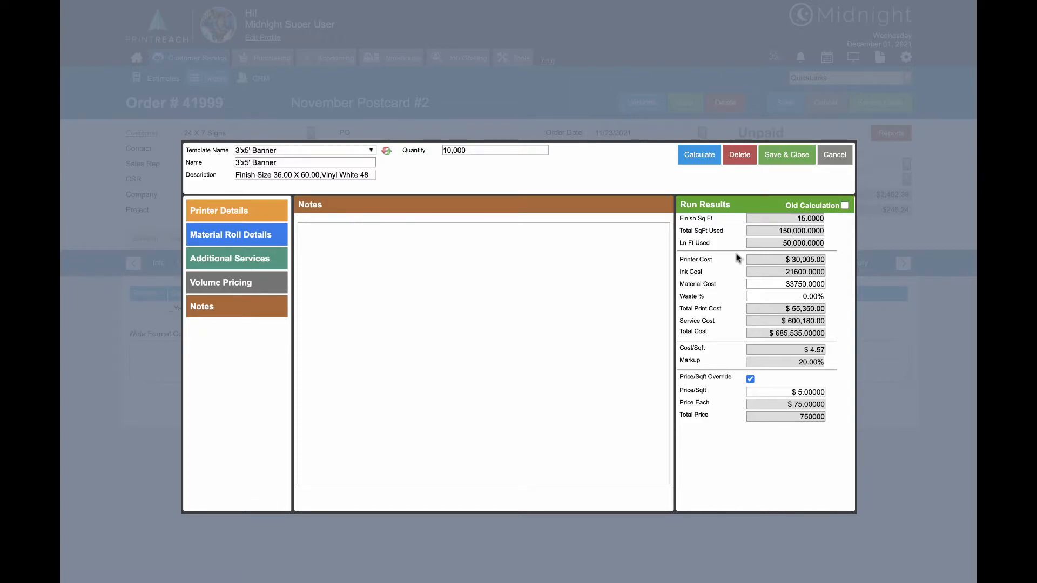
- Turn off the Price/Sqft override and recalculate the banner's price with a 25% markup
{"action": "left_click", "coordinate": [750, 379]}
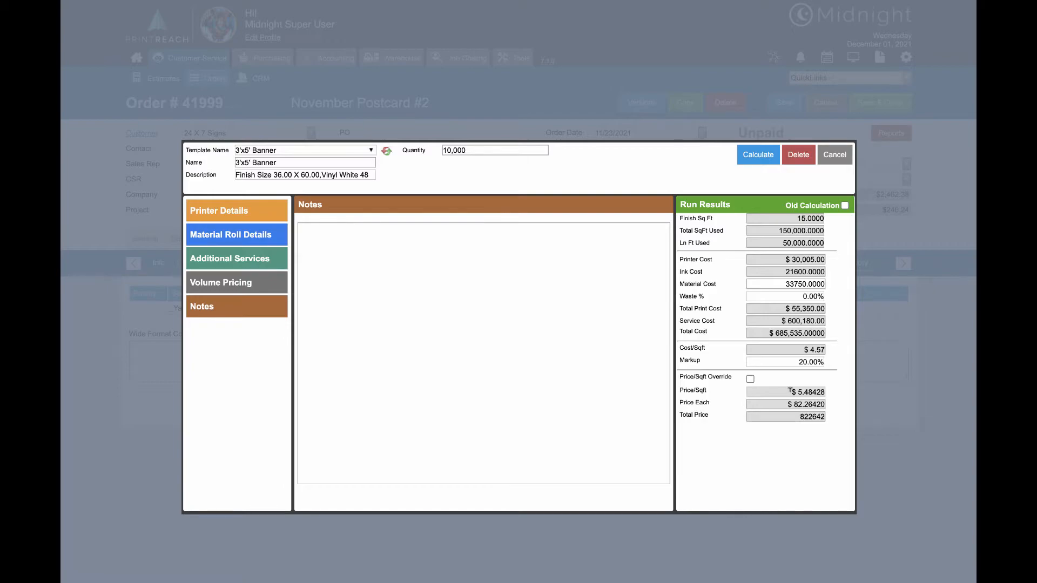
{"action": "left_click_drag", "start_coordinate": [791, 390], "coordinate": [832, 392]}
{"action": "left_click", "coordinate": [832, 387]}
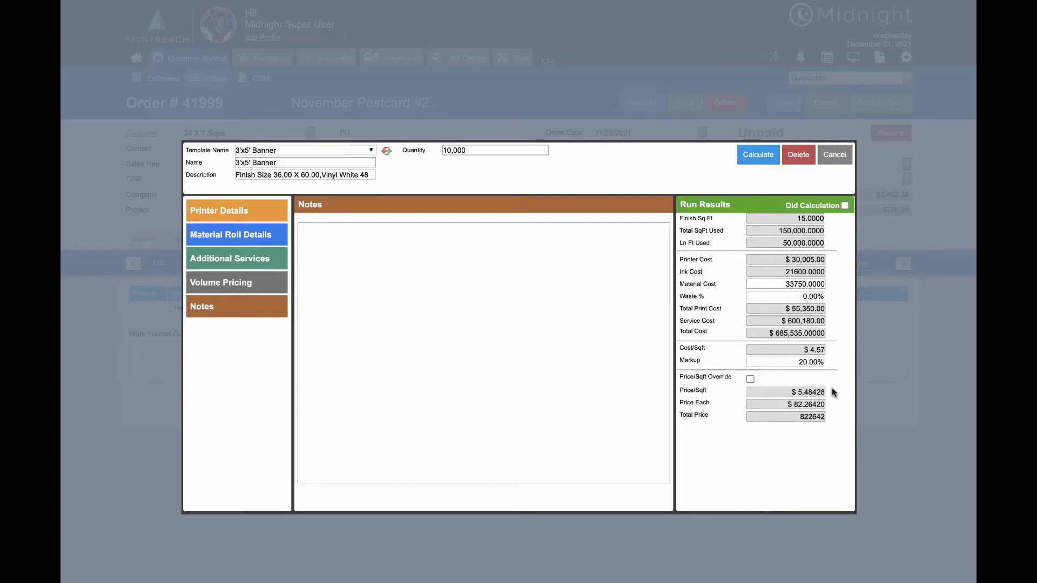
{"action": "left_click_drag", "start_coordinate": [786, 405], "coordinate": [830, 409]}
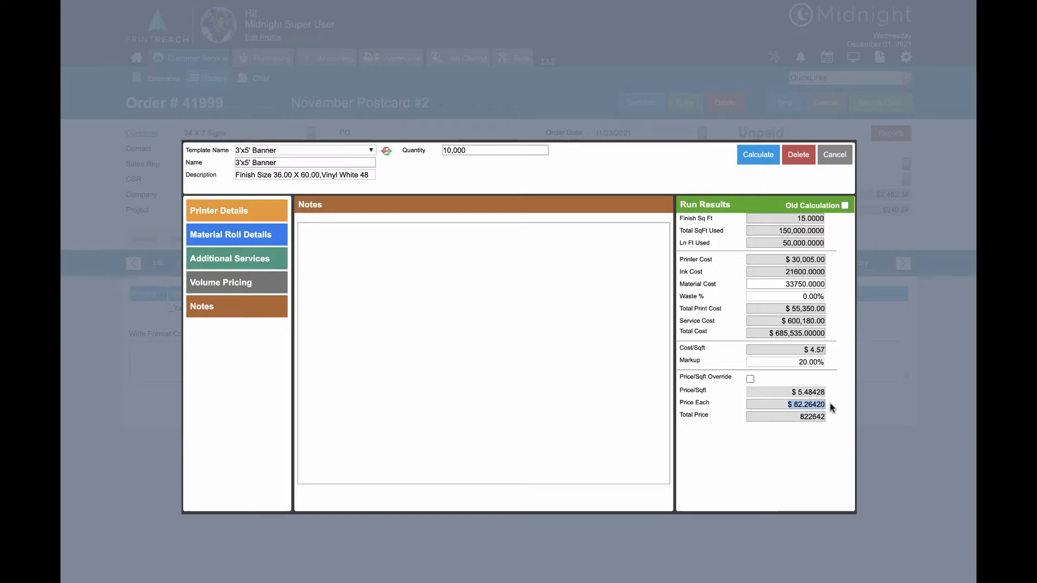
{"action": "left_click_drag", "start_coordinate": [793, 359], "coordinate": [825, 363]}
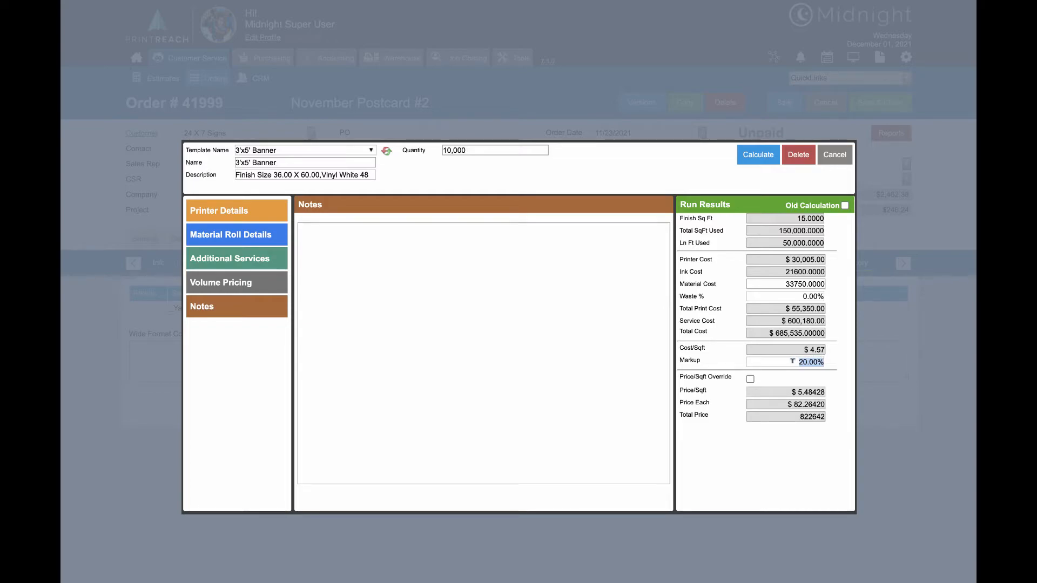
{"action": "type", "text": "25"}
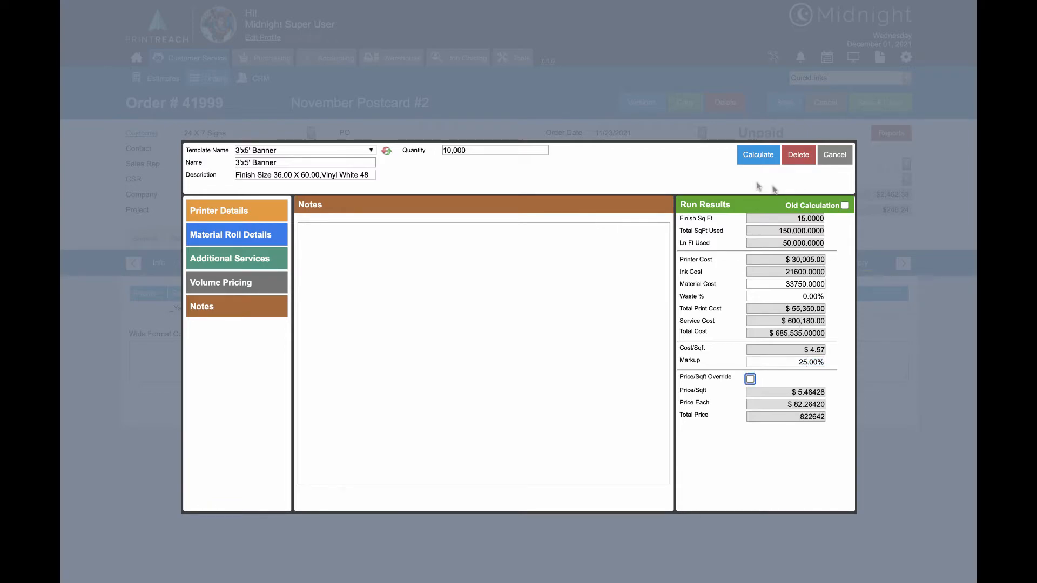
{"action": "left_click", "coordinate": [743, 153]}
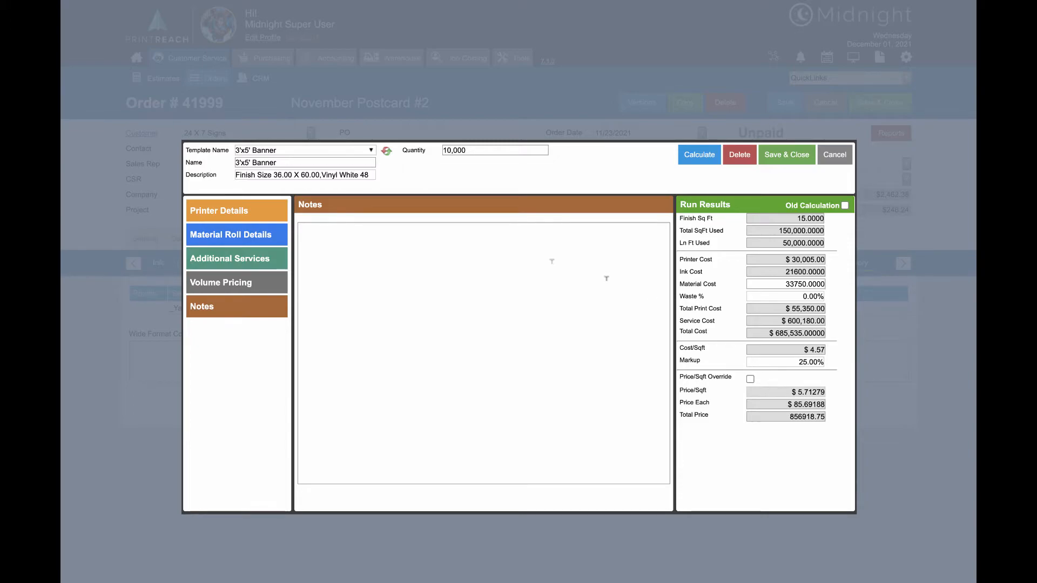
- Examine the banner's print quality and coverage options in the printer details, plus the available roll materials
{"action": "left_click", "coordinate": [264, 212]}
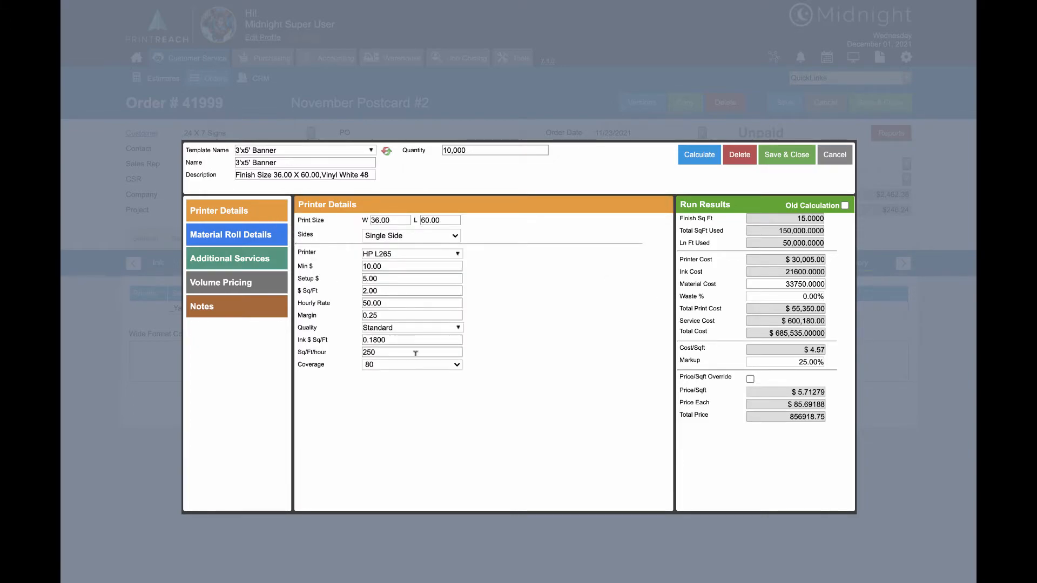
{"action": "left_click", "coordinate": [405, 328]}
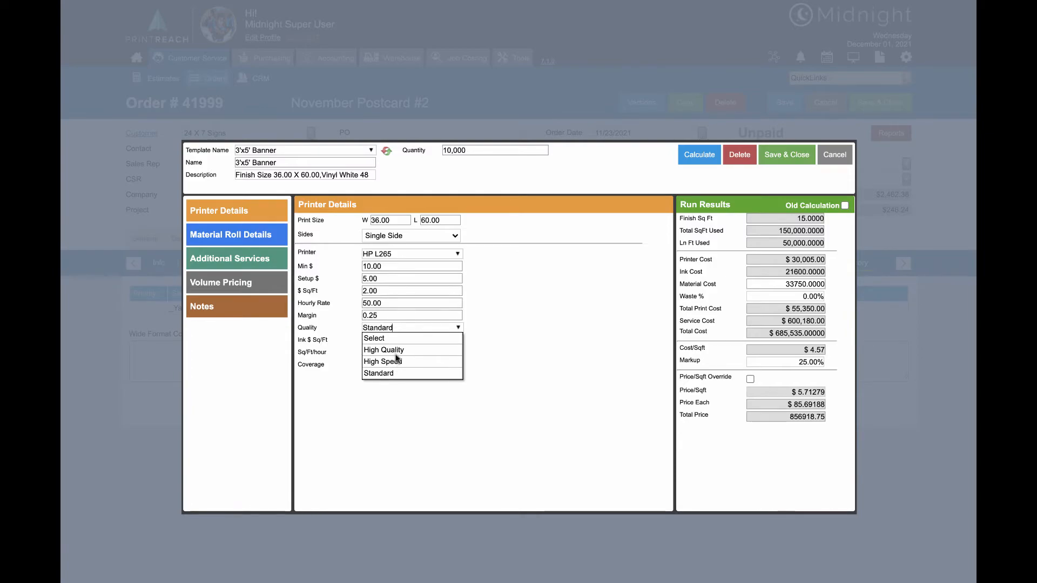
{"action": "left_click", "coordinate": [513, 330]}
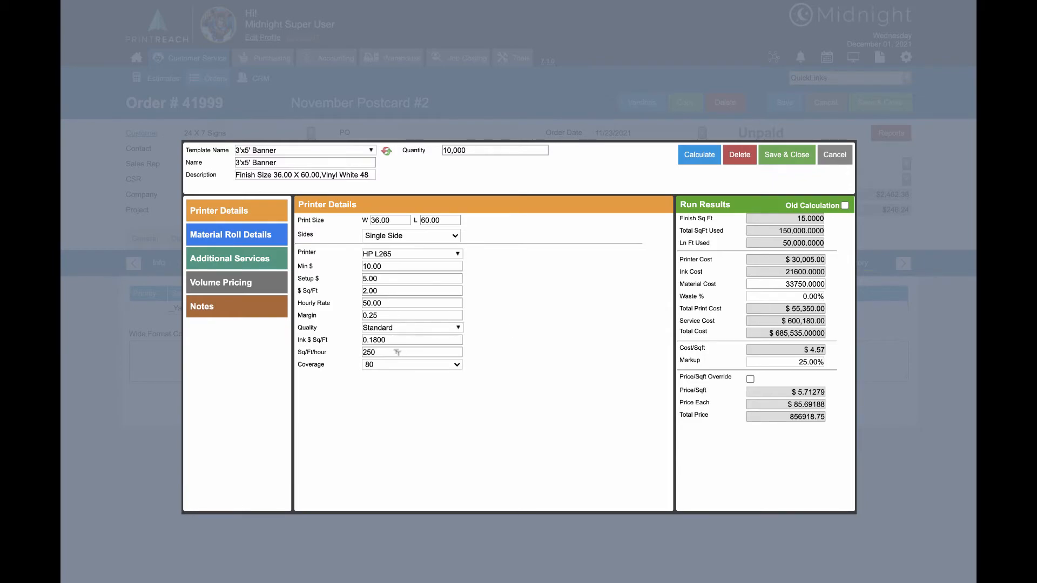
{"action": "left_click", "coordinate": [415, 365]}
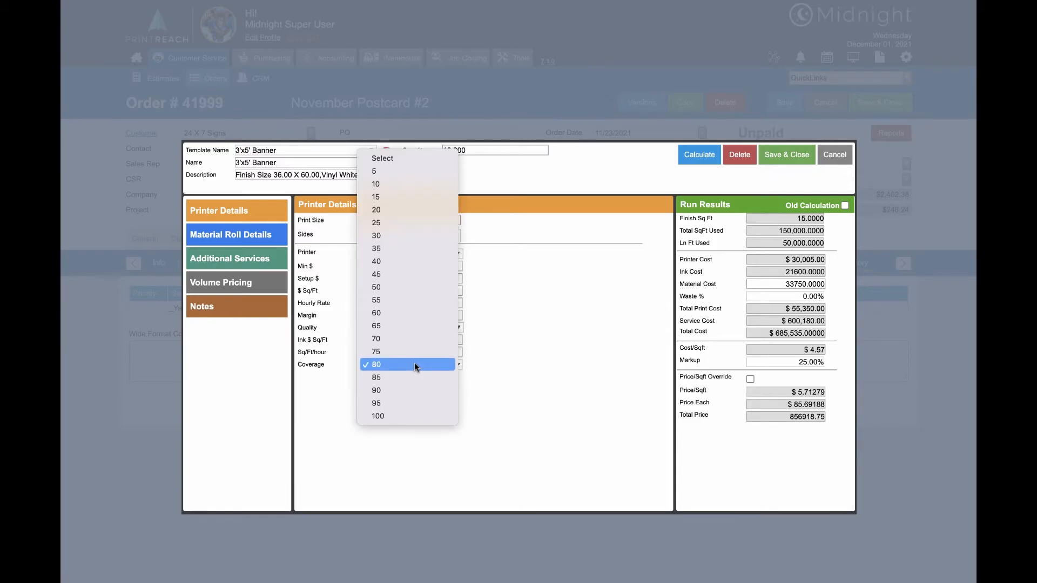
{"action": "left_click", "coordinate": [504, 345]}
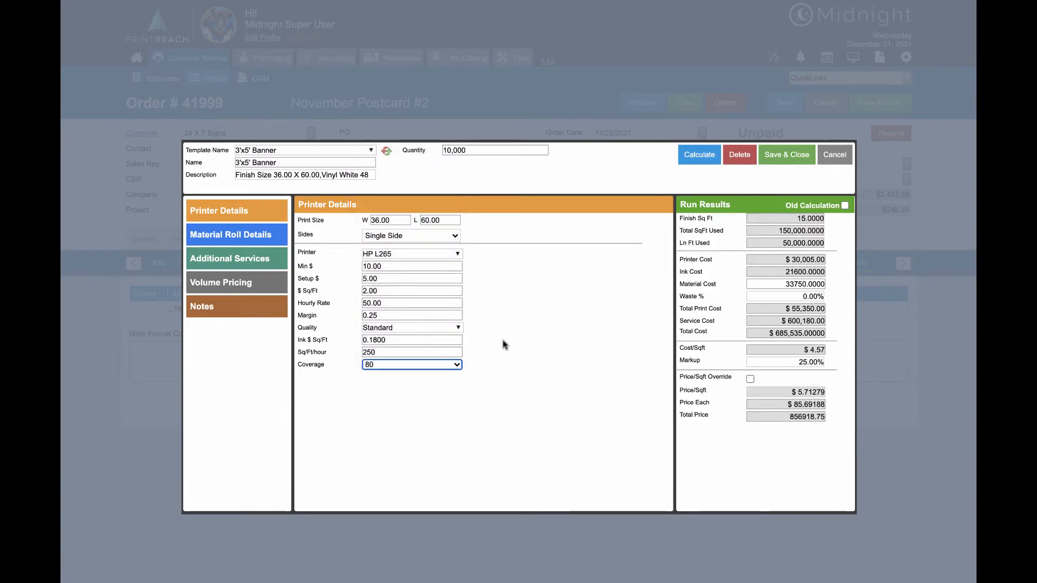
{"action": "left_click", "coordinate": [249, 239]}
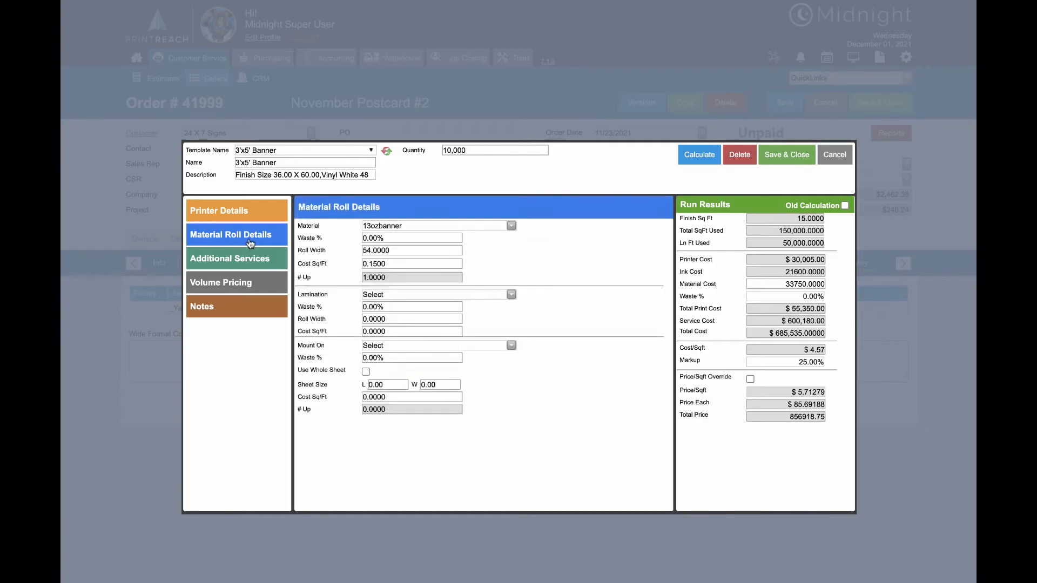
{"action": "left_click", "coordinate": [409, 222]}
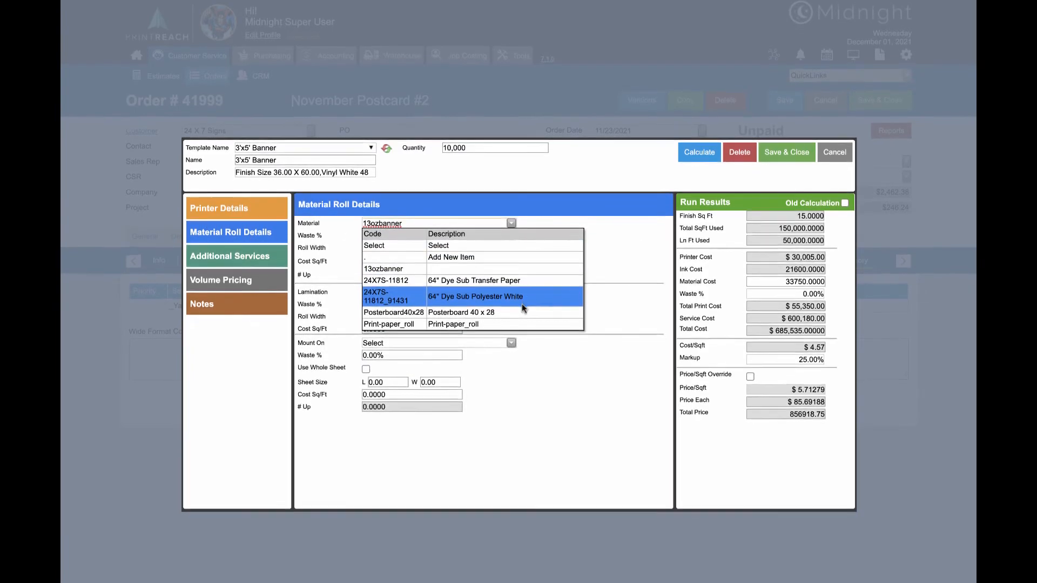
{"action": "left_click", "coordinate": [328, 250]}
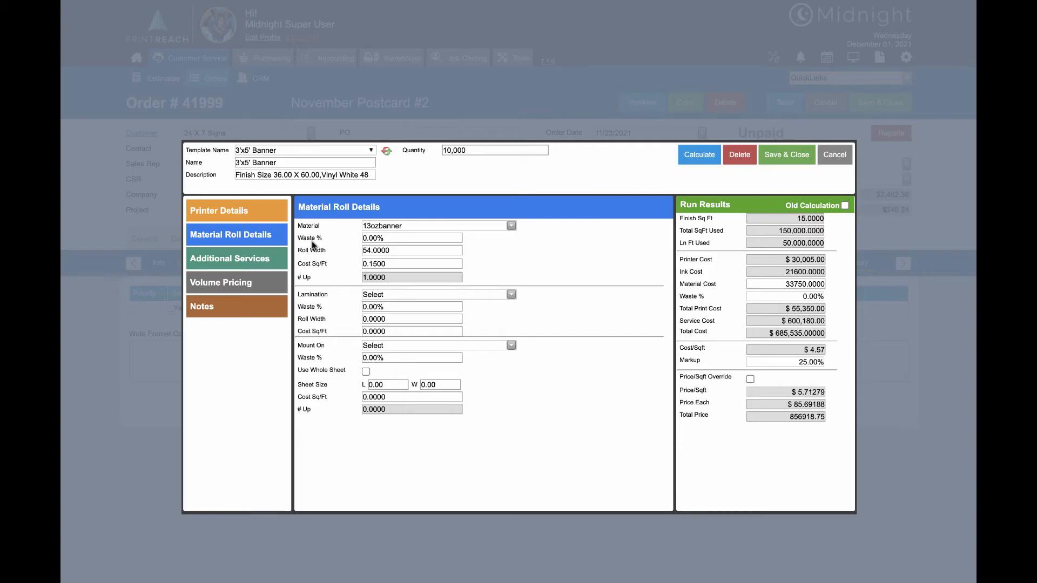
- Change the banner's printer to the Vutek QS 3200
{"action": "left_click", "coordinate": [270, 212]}
{"action": "left_click", "coordinate": [385, 254]}
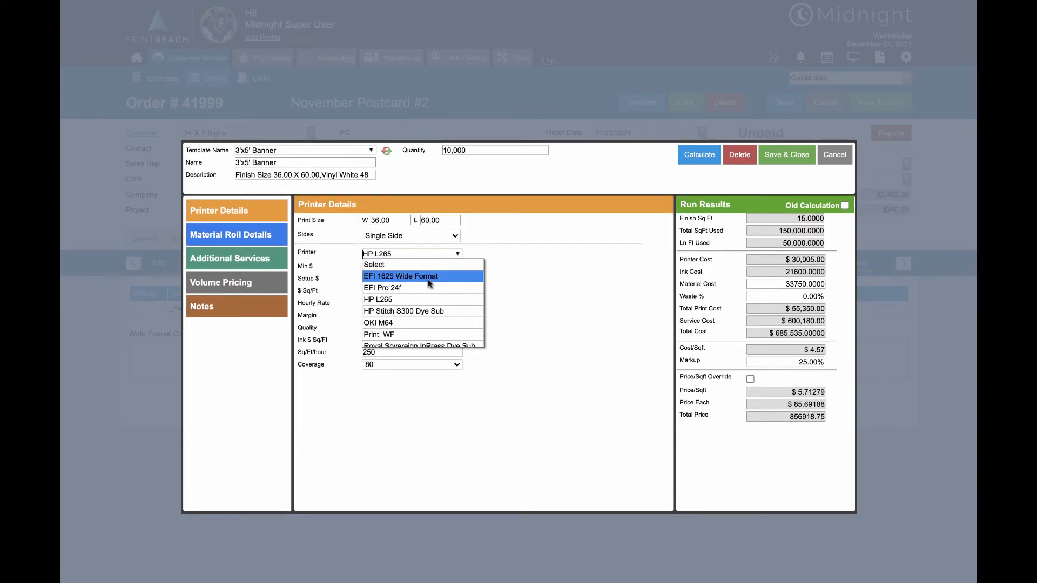
{"action": "scroll", "coordinate": [432, 286], "scroll_direction": "down", "scroll_amount": 2}
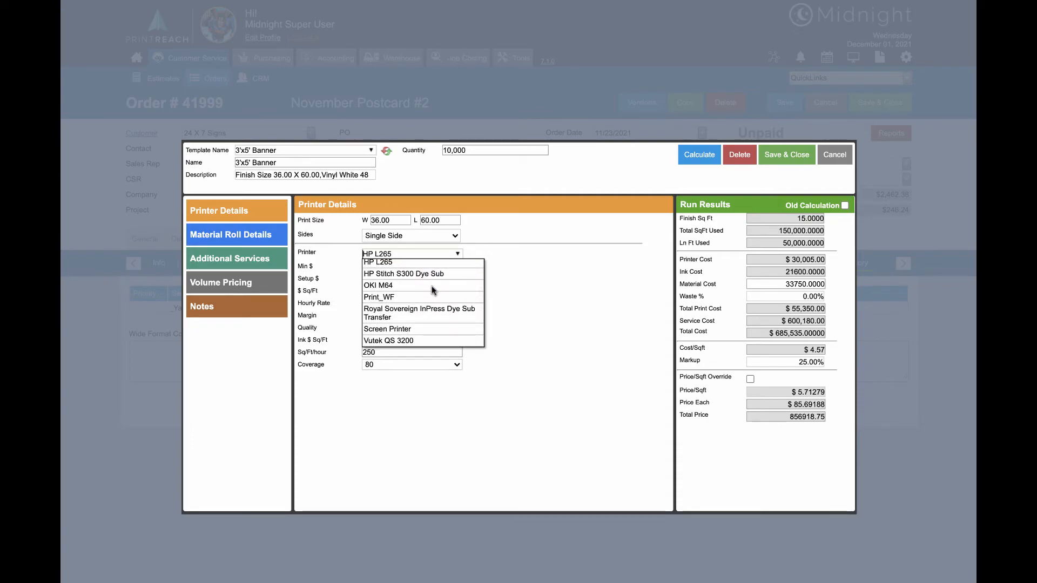
{"action": "left_click", "coordinate": [432, 338]}
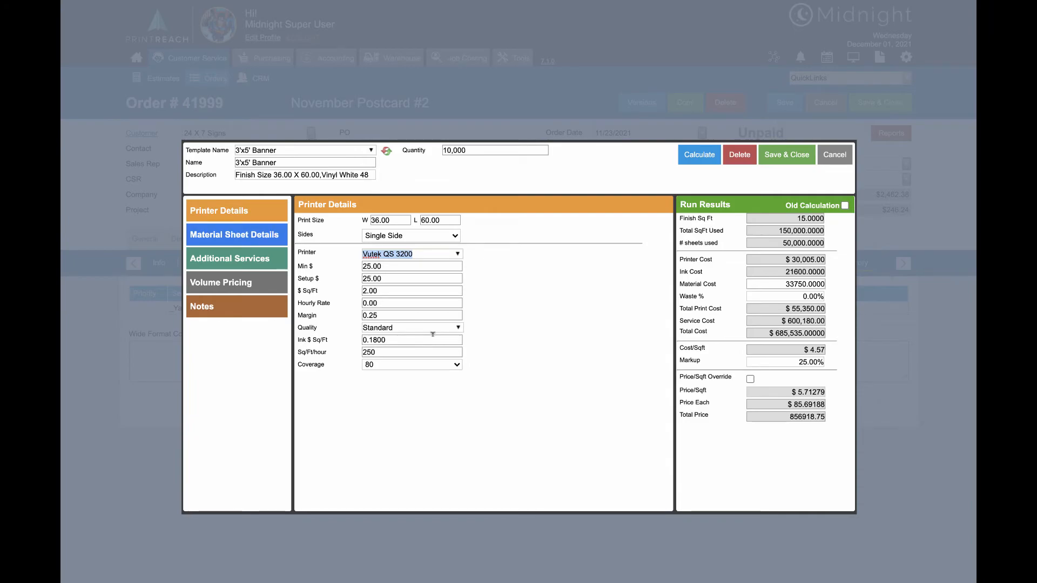
- Check which sheet materials can be chosen for the newly selected printer, without picking one
{"action": "left_click", "coordinate": [259, 240]}
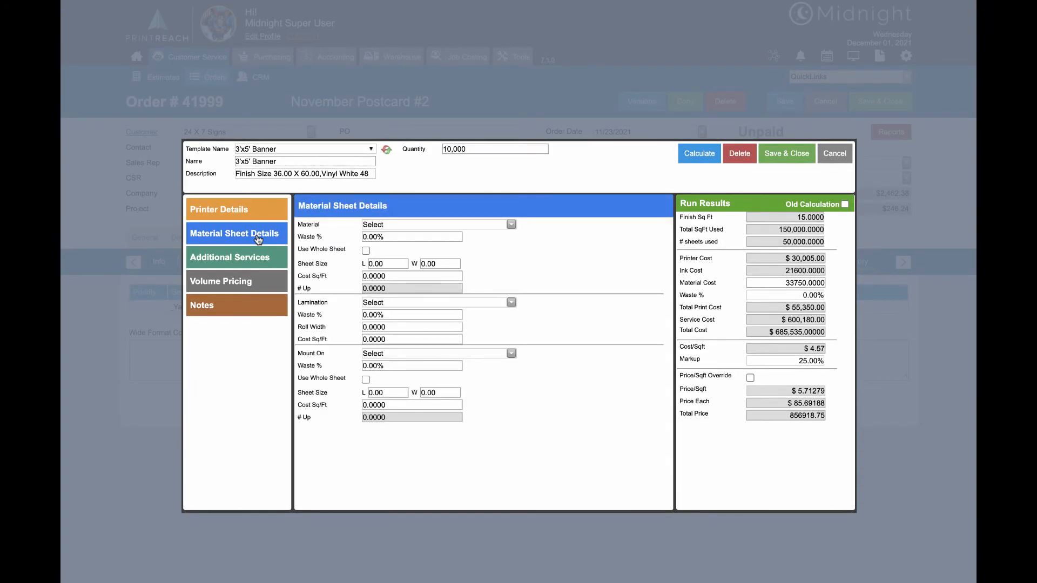
{"action": "left_click", "coordinate": [397, 222]}
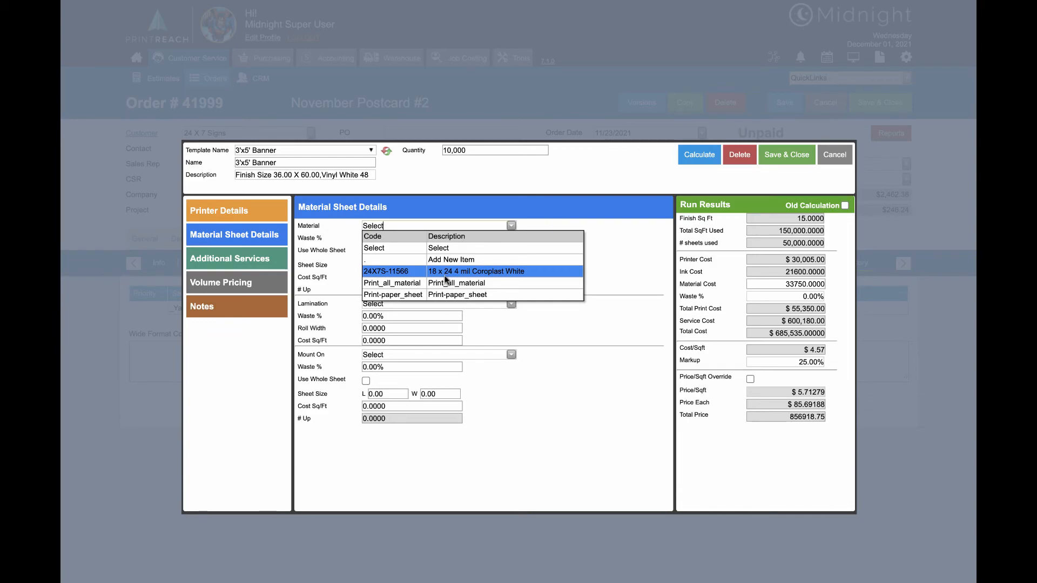
{"action": "left_click", "coordinate": [332, 266]}
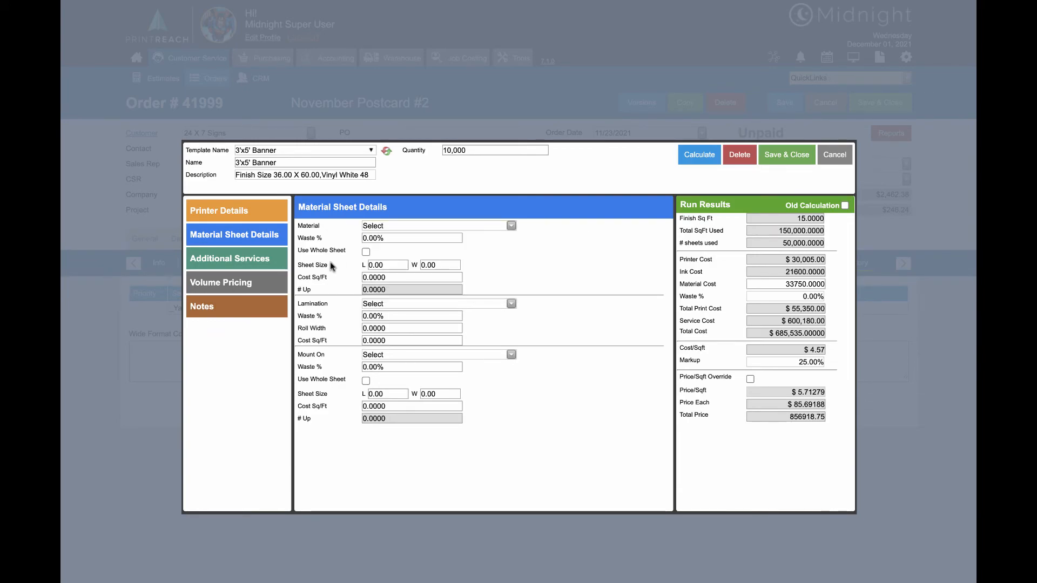